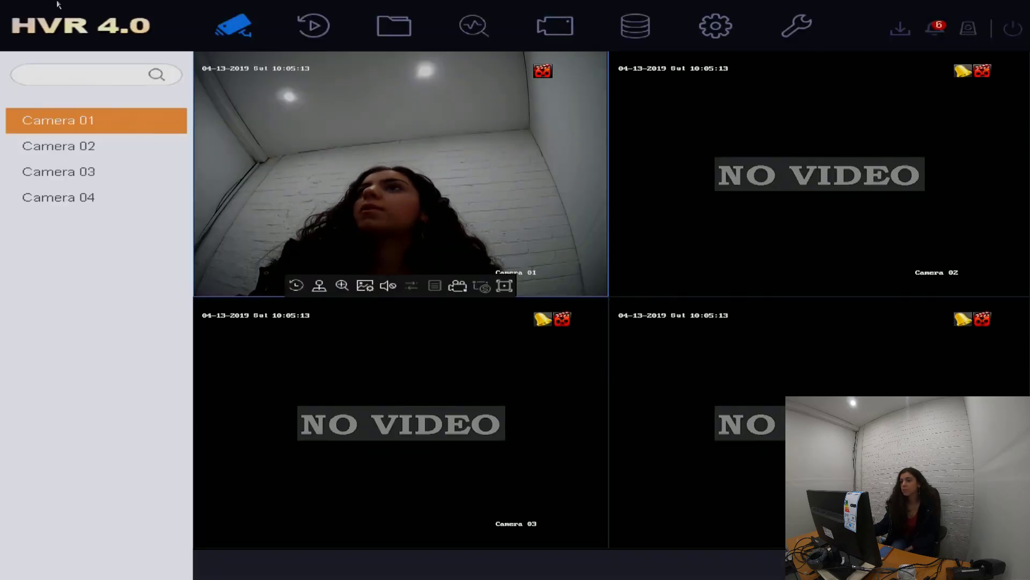
# Play back Camera 01's 13 April 2019 recording, pause it near 09:57:54, and zoom out the timeline.
pyautogui.click(325, 24)
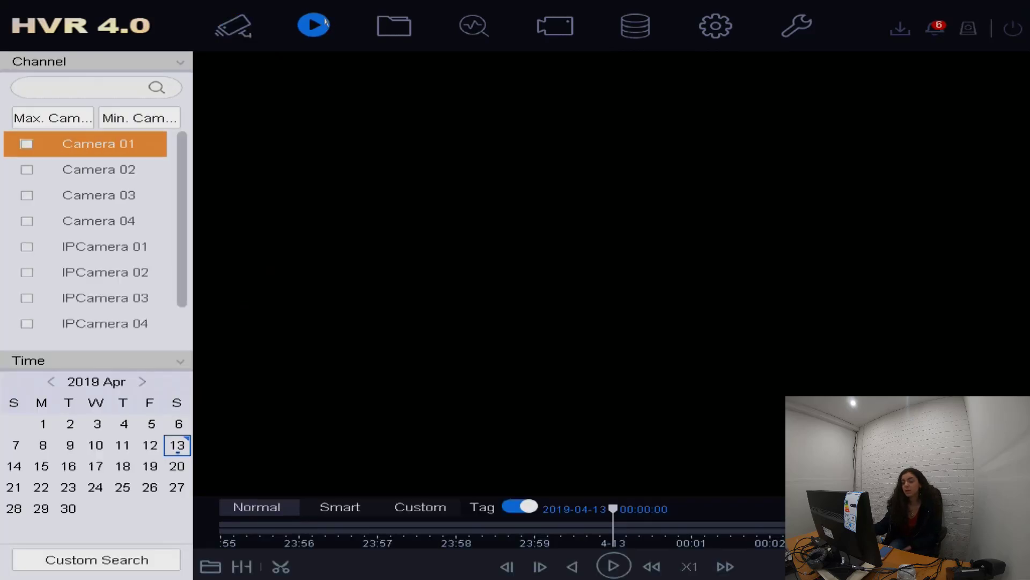
pyautogui.click(22, 142)
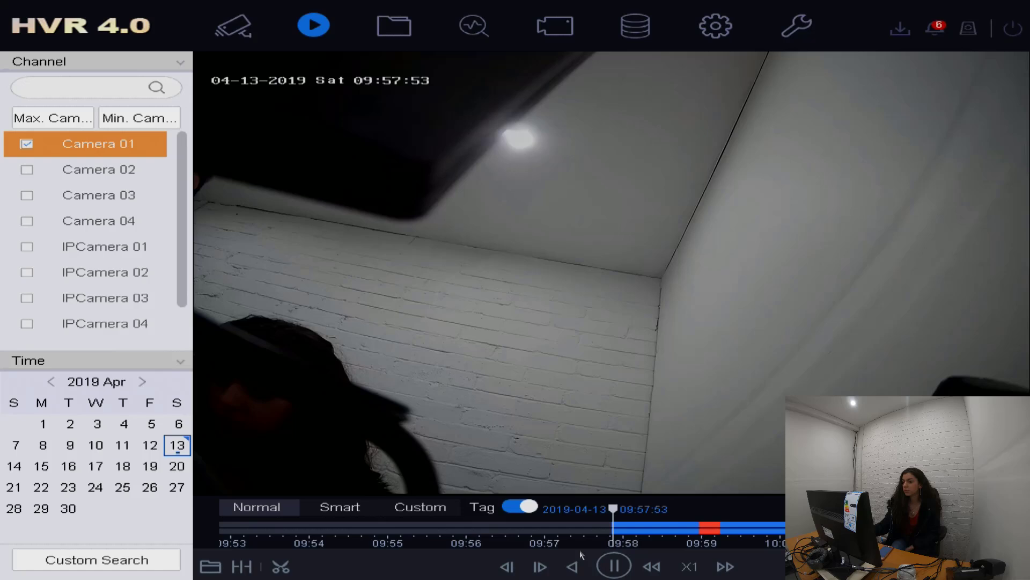
pyautogui.click(621, 572)
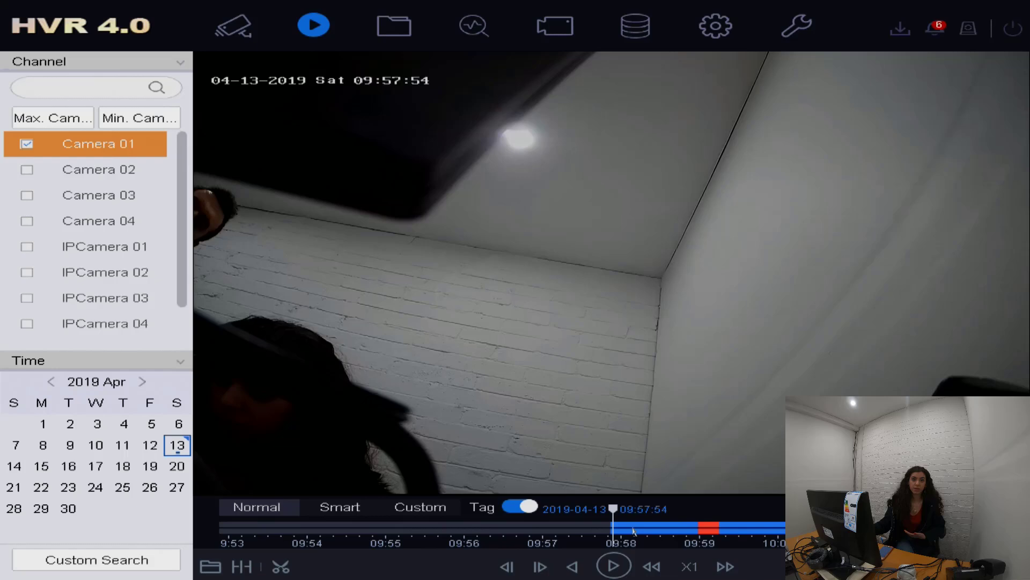
pyautogui.moveTo(737, 500)
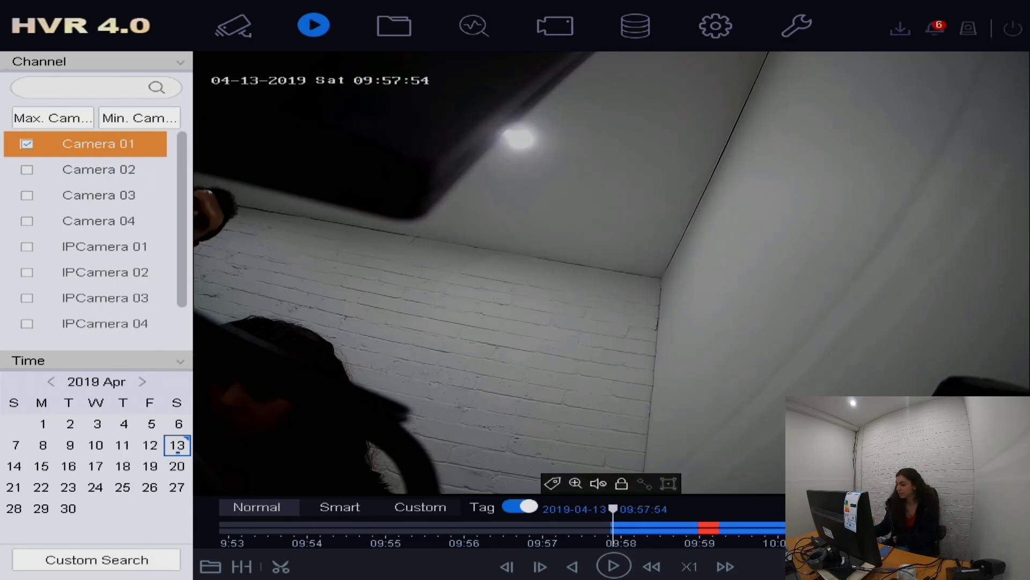
pyautogui.scroll(-1, 502, 532)
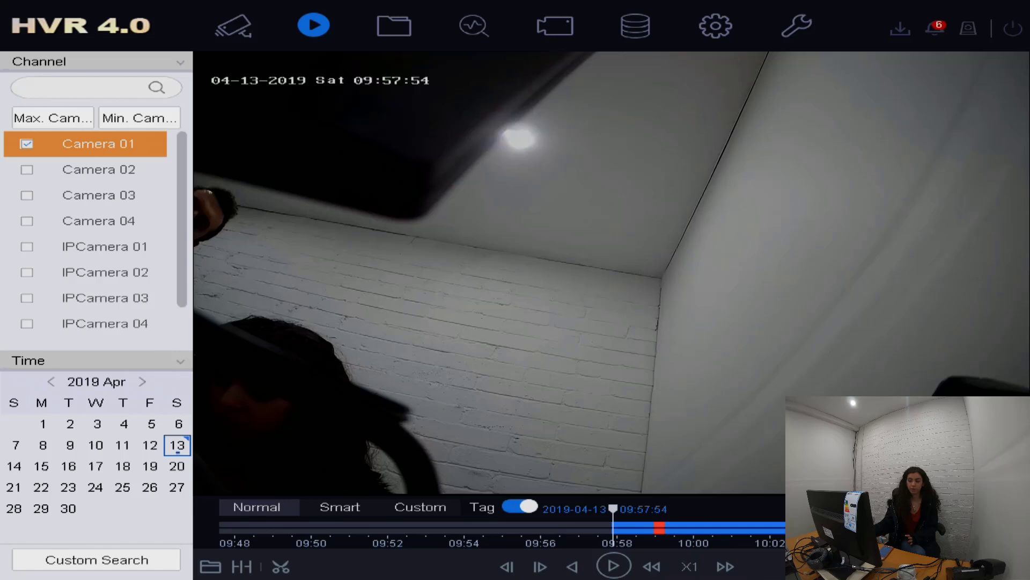
pyautogui.moveTo(769, 470)
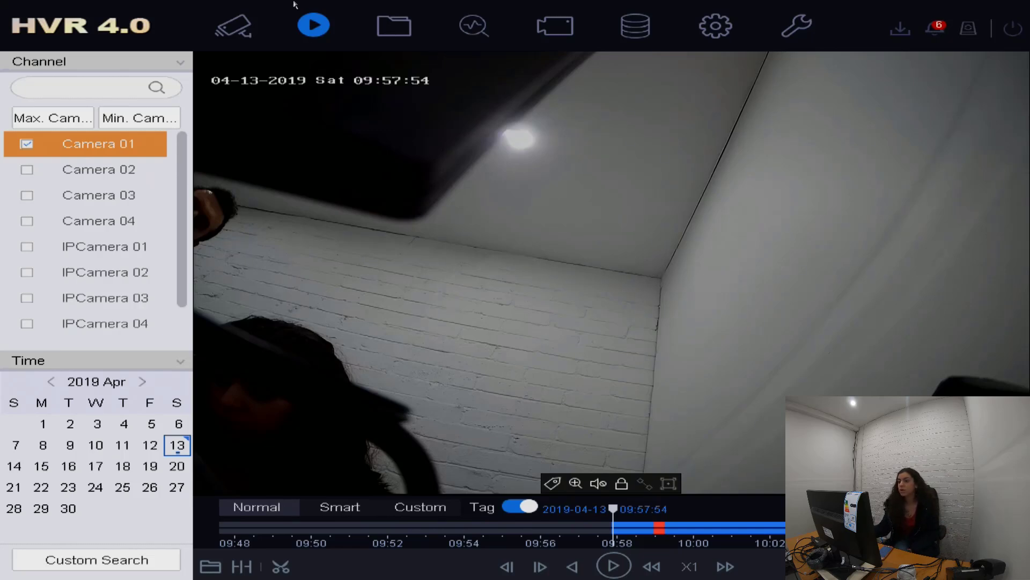
# In File Management, set the recorded-file search time range to Today (2019-04-13).
pyautogui.click(399, 31)
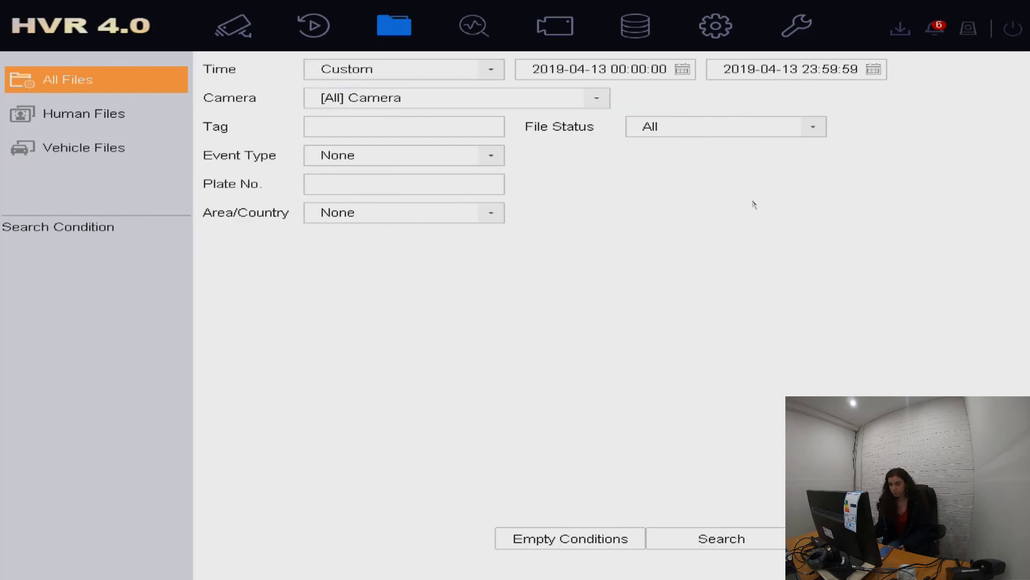
pyautogui.click(429, 77)
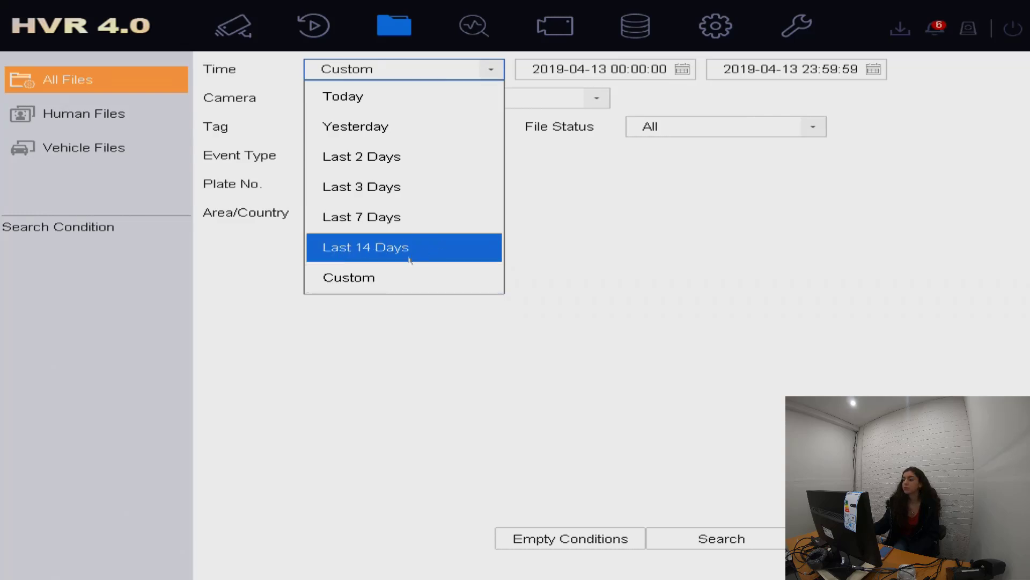
pyautogui.click(397, 276)
pyautogui.click(686, 78)
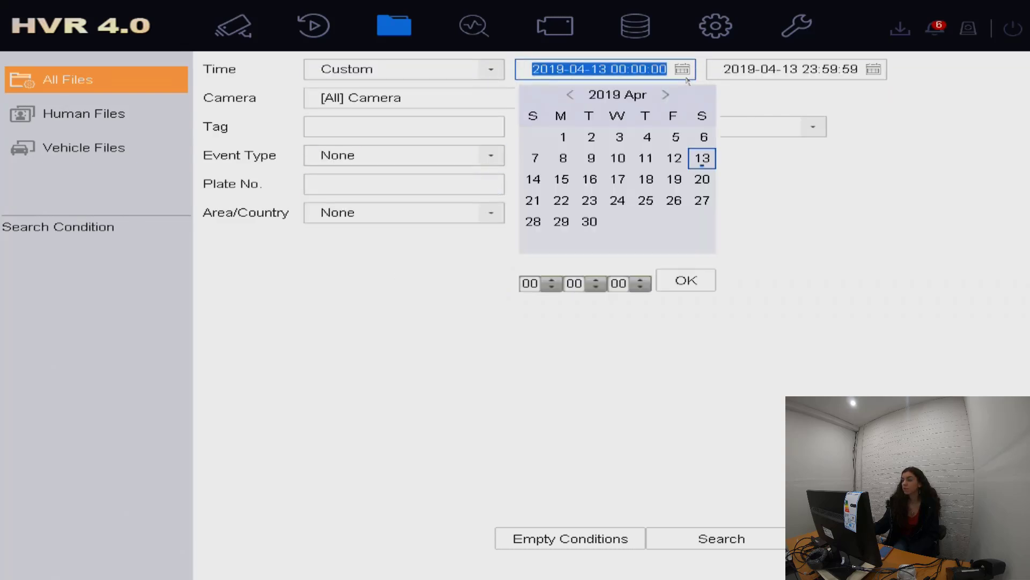
pyautogui.click(573, 95)
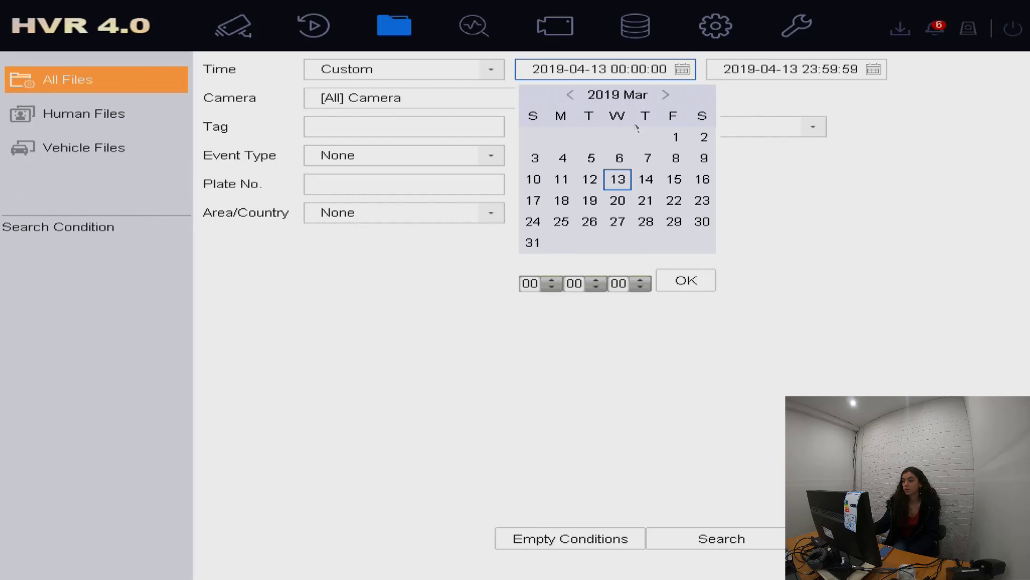
pyautogui.click(689, 78)
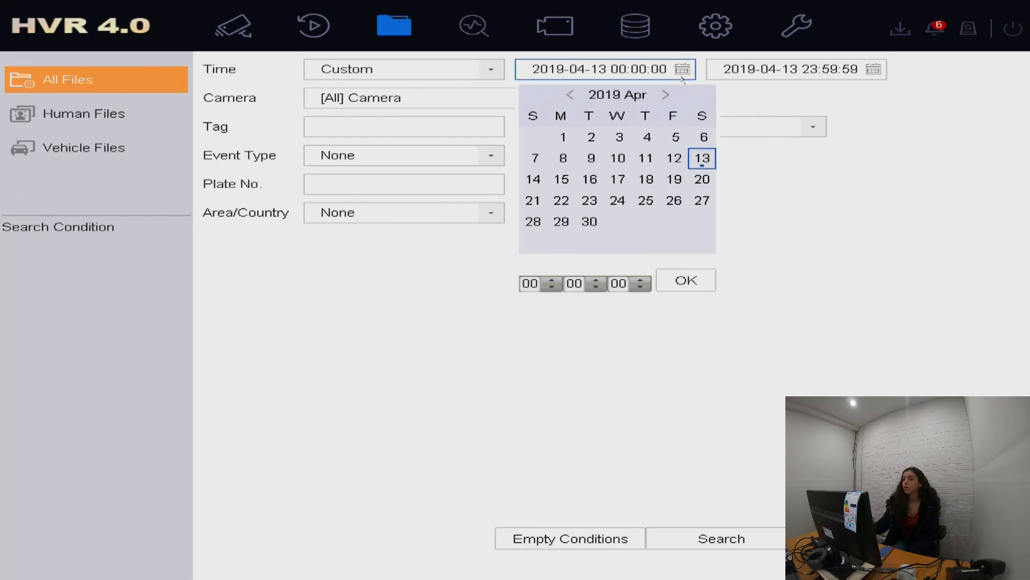
pyautogui.click(484, 75)
pyautogui.click(418, 102)
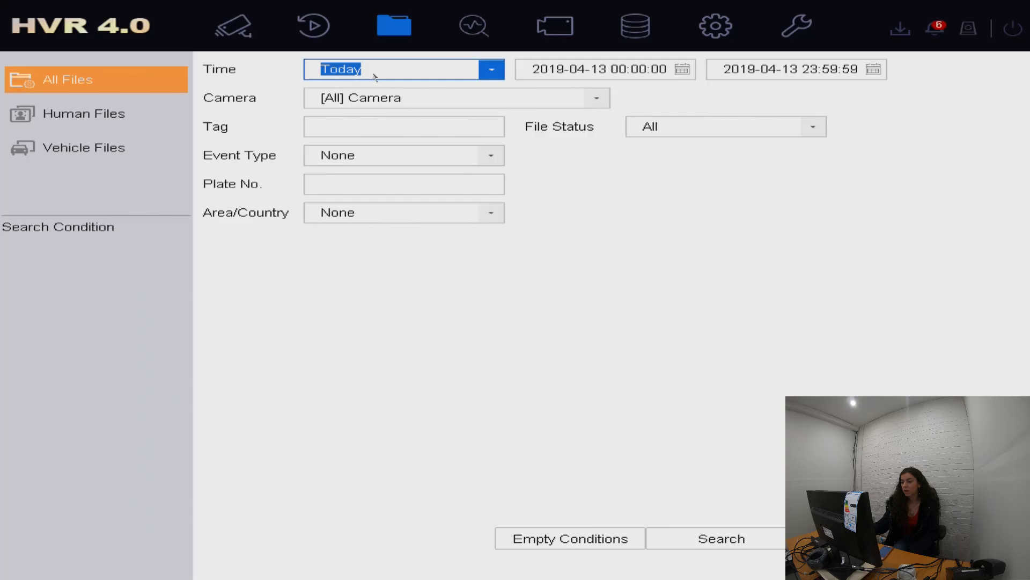
pyautogui.click(413, 119)
# Leave the camera filter at [All] Camera so every camera is searched.
pyautogui.click(421, 100)
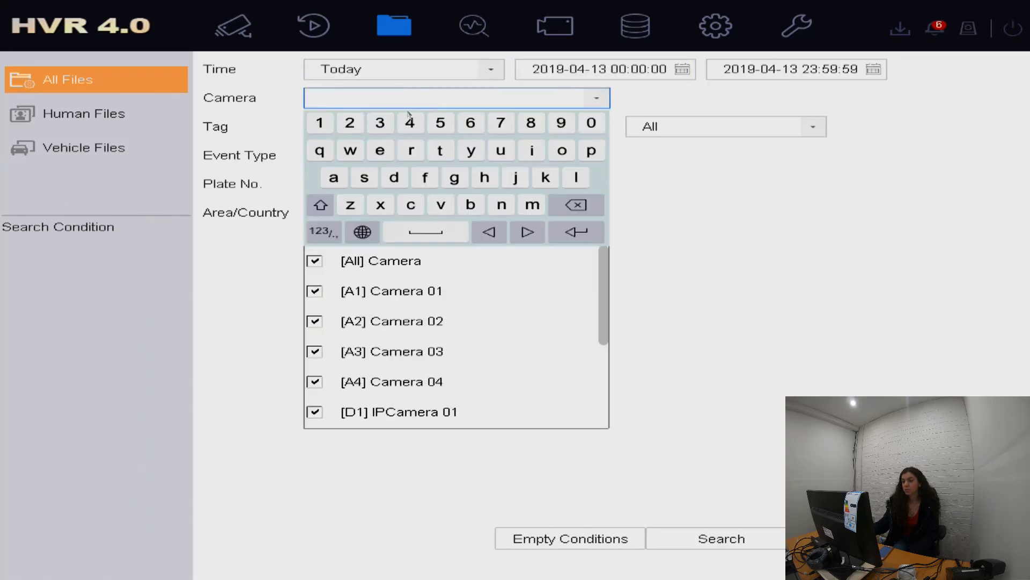
pyautogui.click(715, 309)
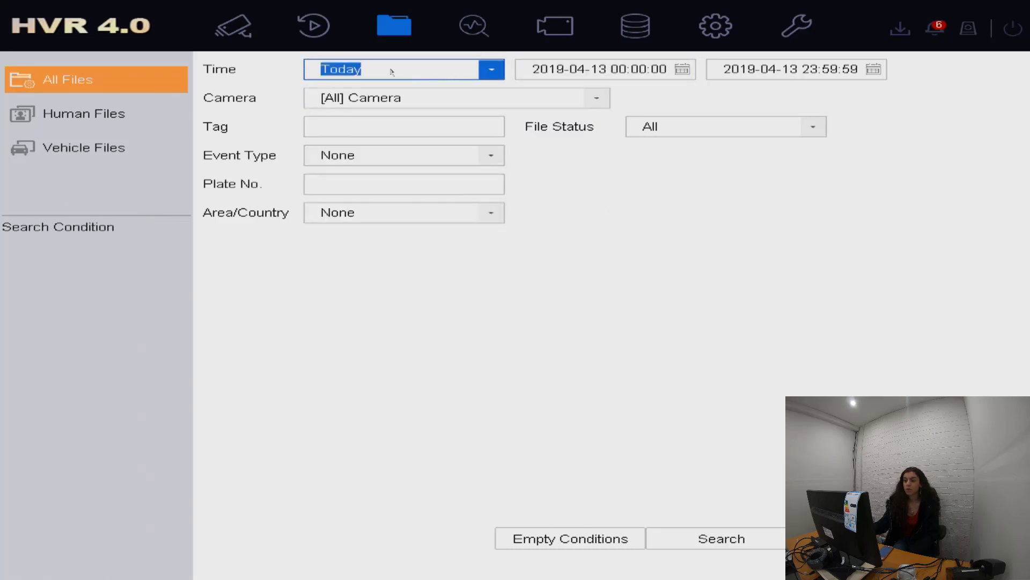
pyautogui.click(340, 129)
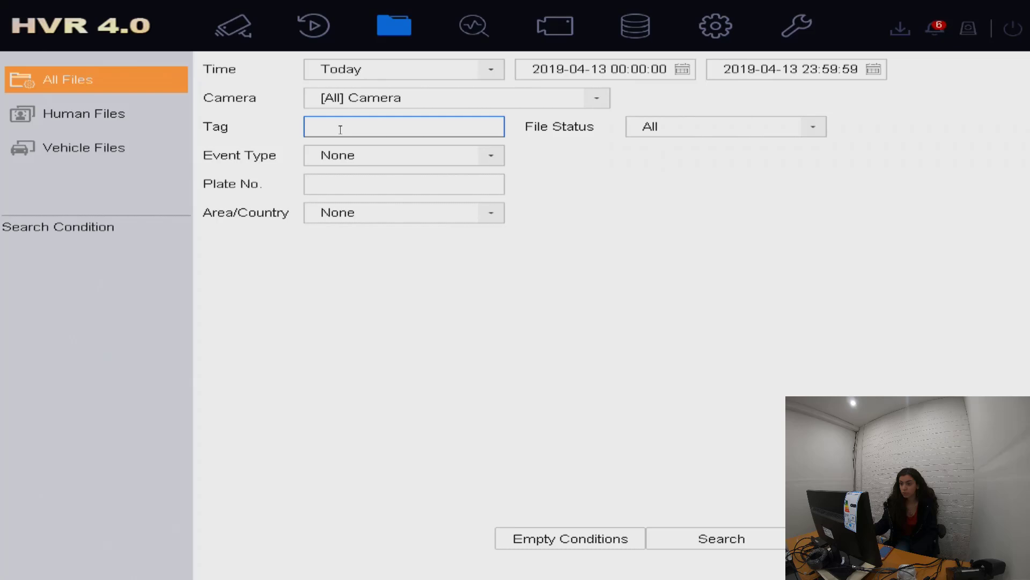
# Keep event type at None and file status at All, then search, listing 8 files.
pyautogui.click(379, 158)
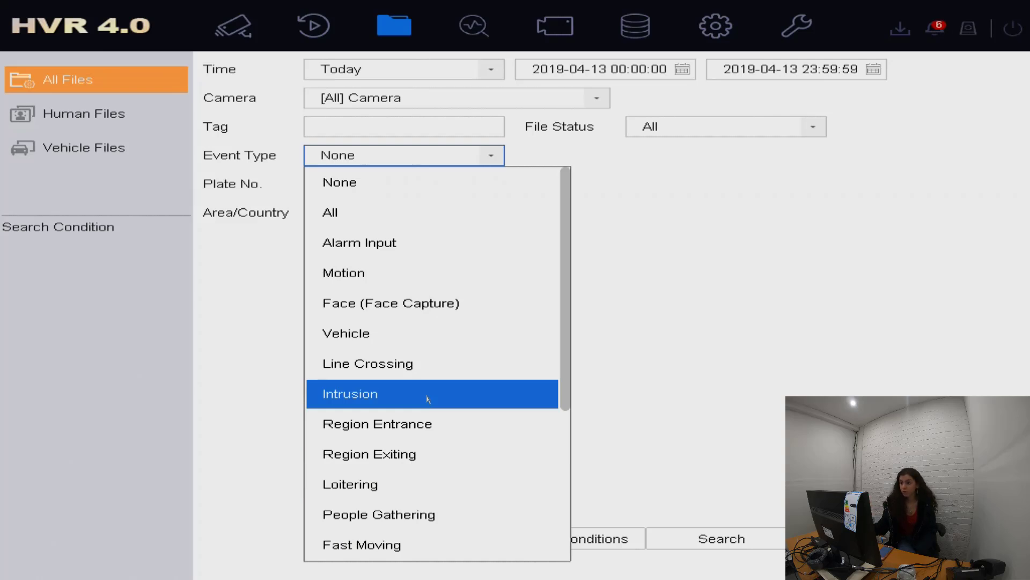
pyautogui.click(764, 279)
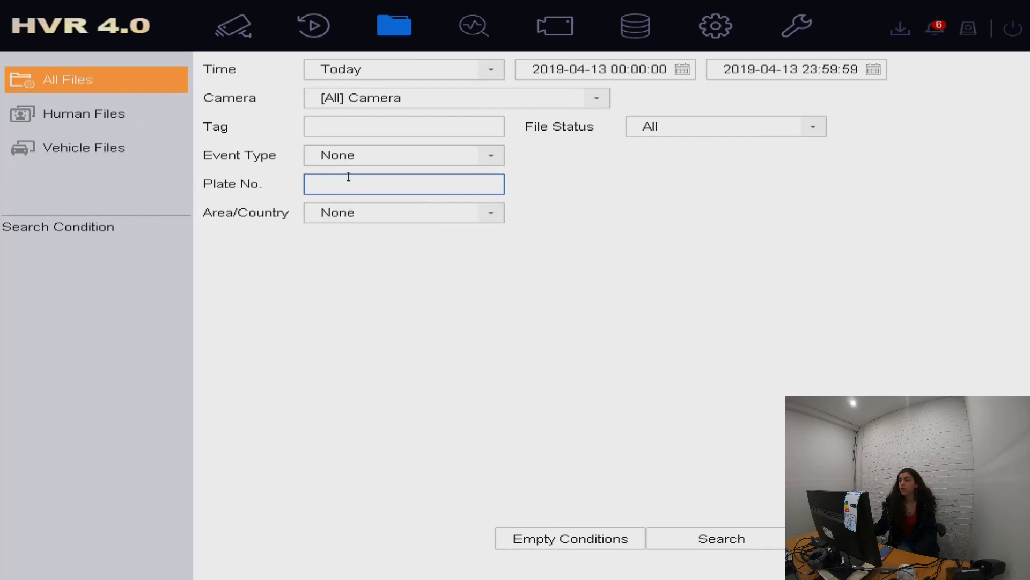
pyautogui.click(720, 128)
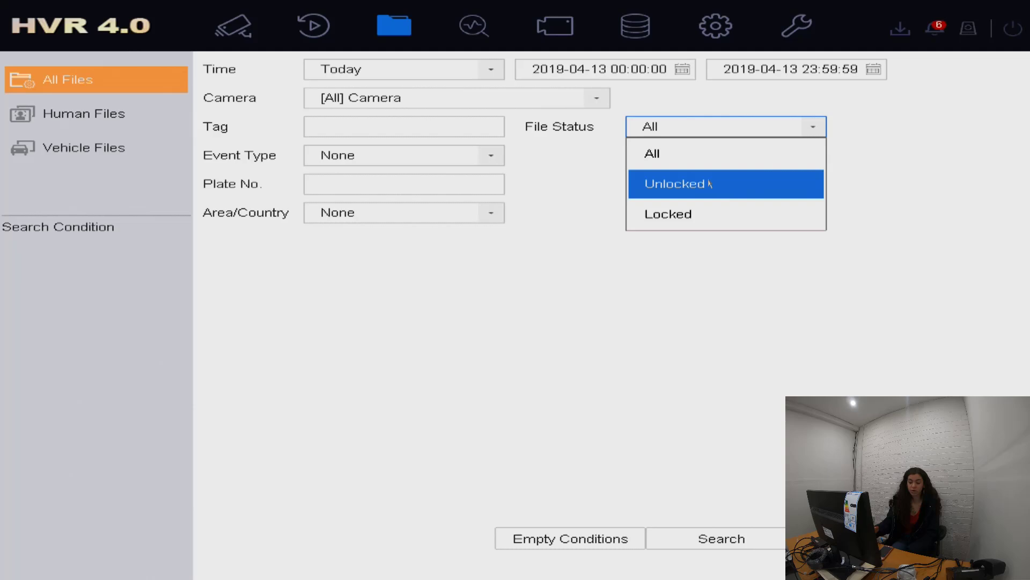
pyautogui.click(780, 152)
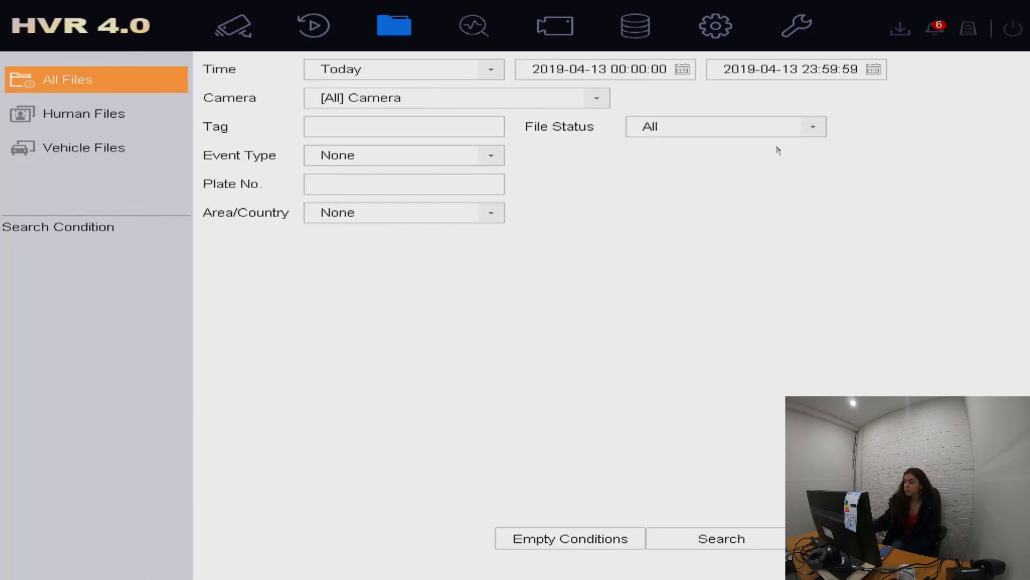
pyautogui.click(730, 544)
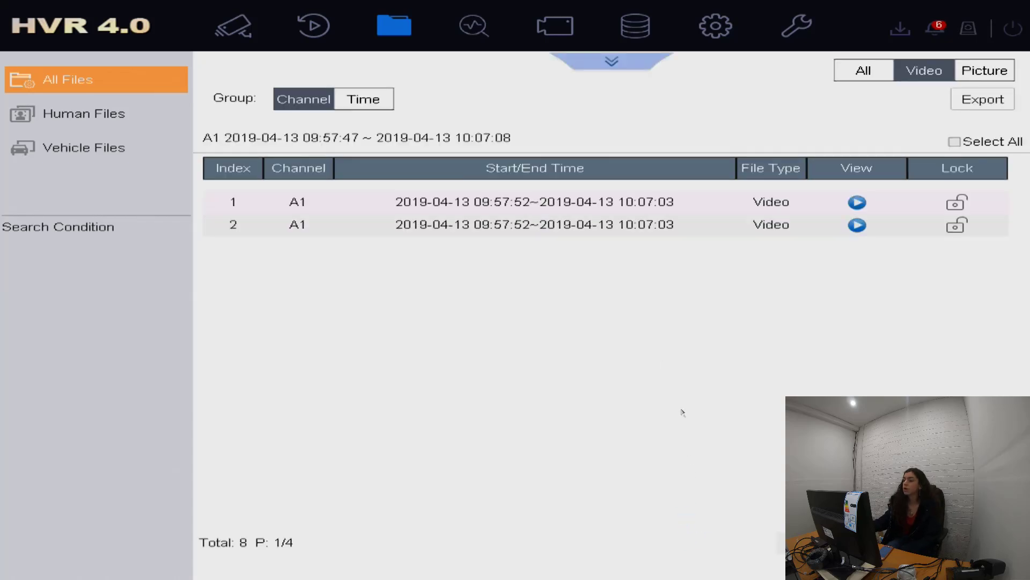
# Select only the first A1 recording, preview it, then bring up Export with Video and log.
pyautogui.click(514, 204)
pyautogui.click(489, 227)
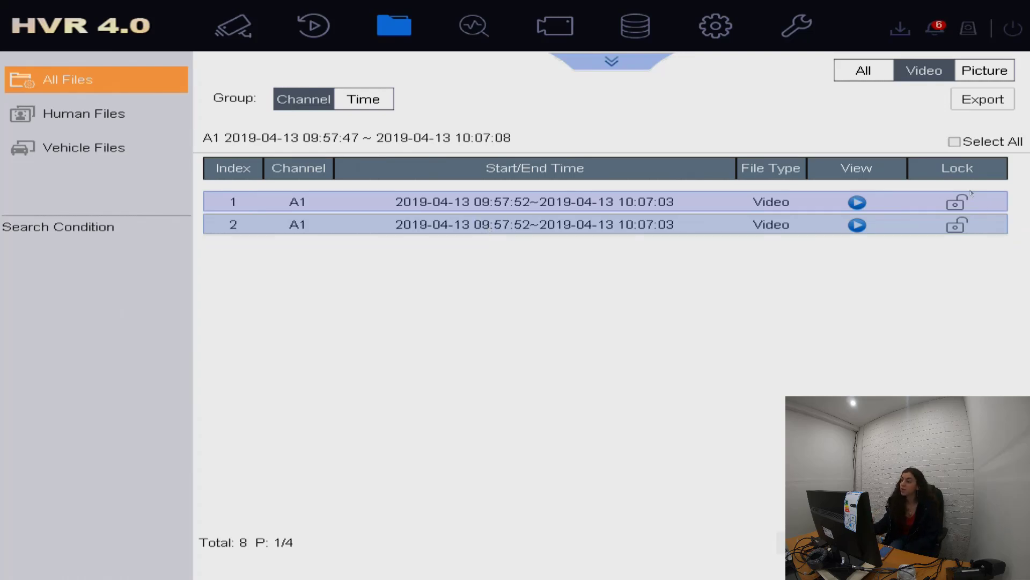
pyautogui.click(581, 231)
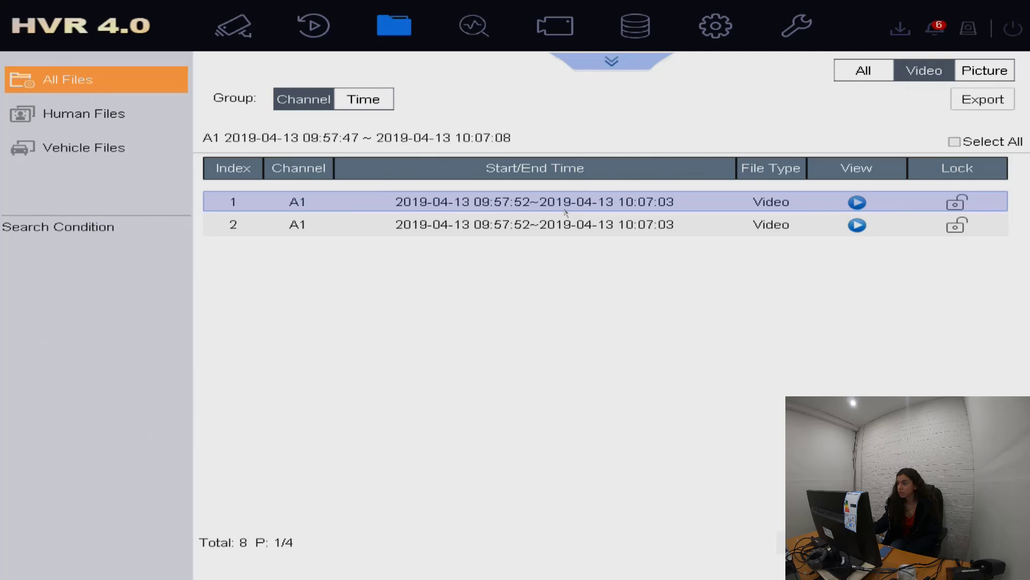
pyautogui.click(858, 202)
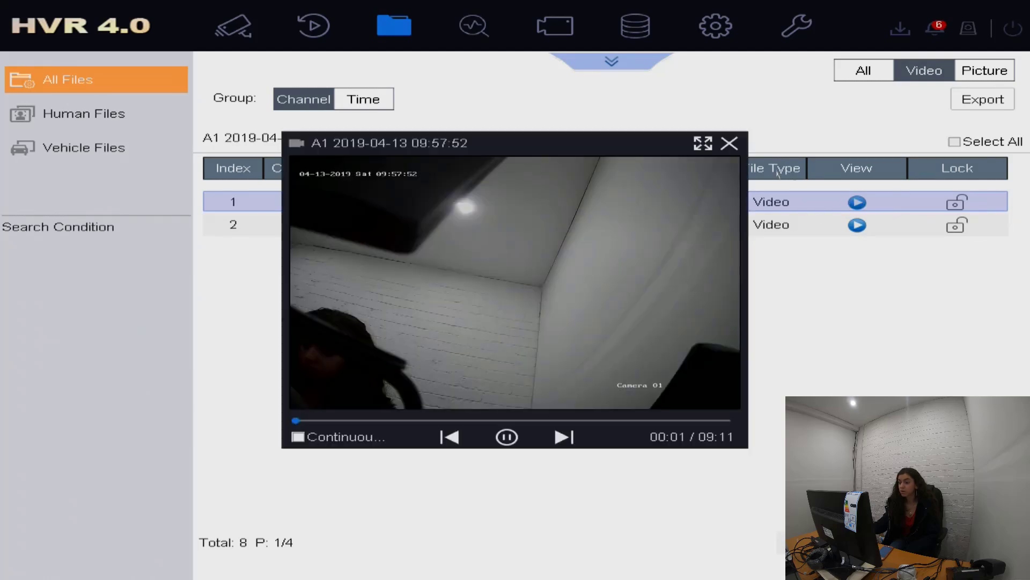
pyautogui.click(730, 142)
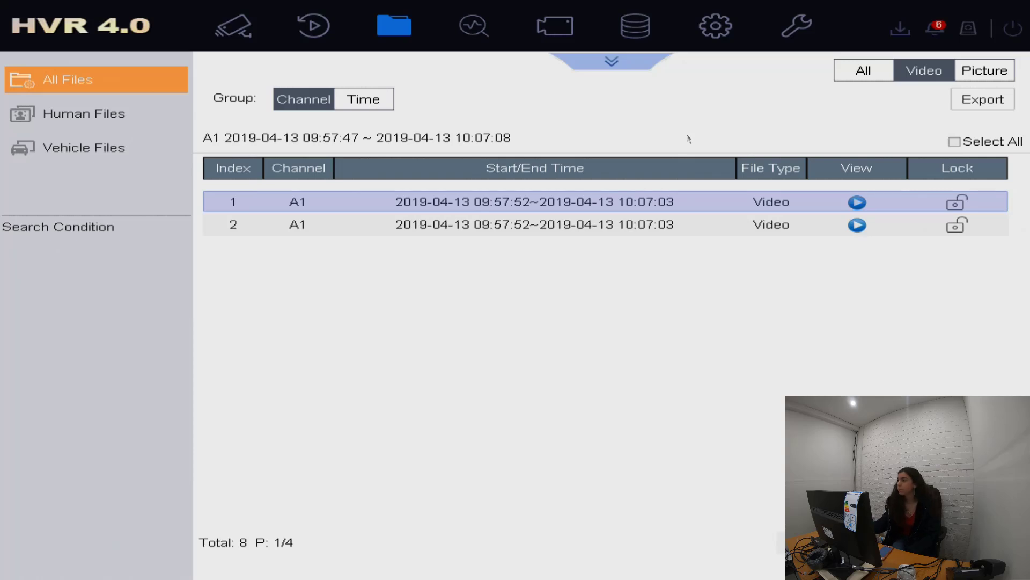
pyautogui.click(988, 101)
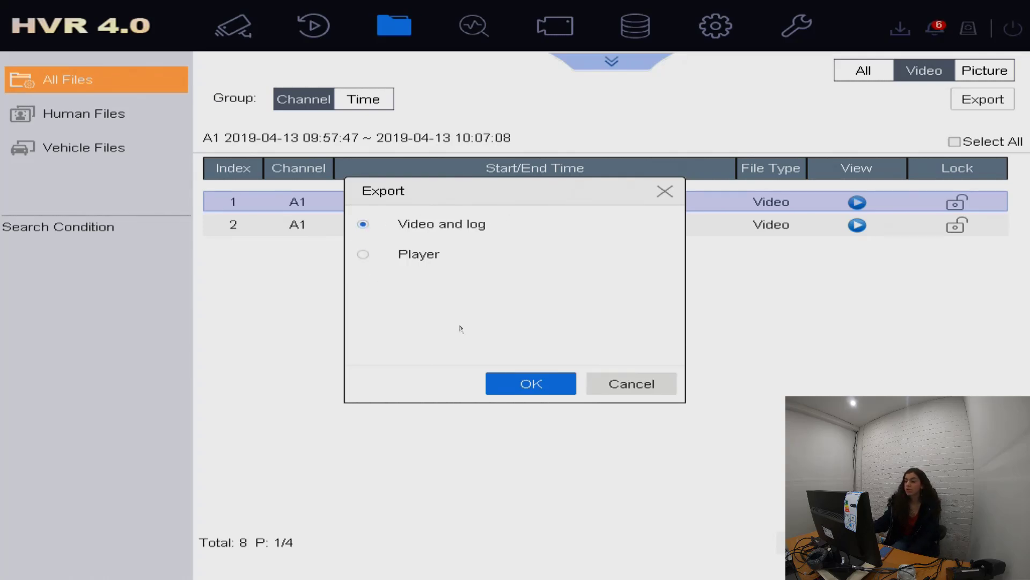
# Direct the video-and-log export to USB Flash Disk 1-1 with MP4 as the backup type.
pyautogui.click(532, 385)
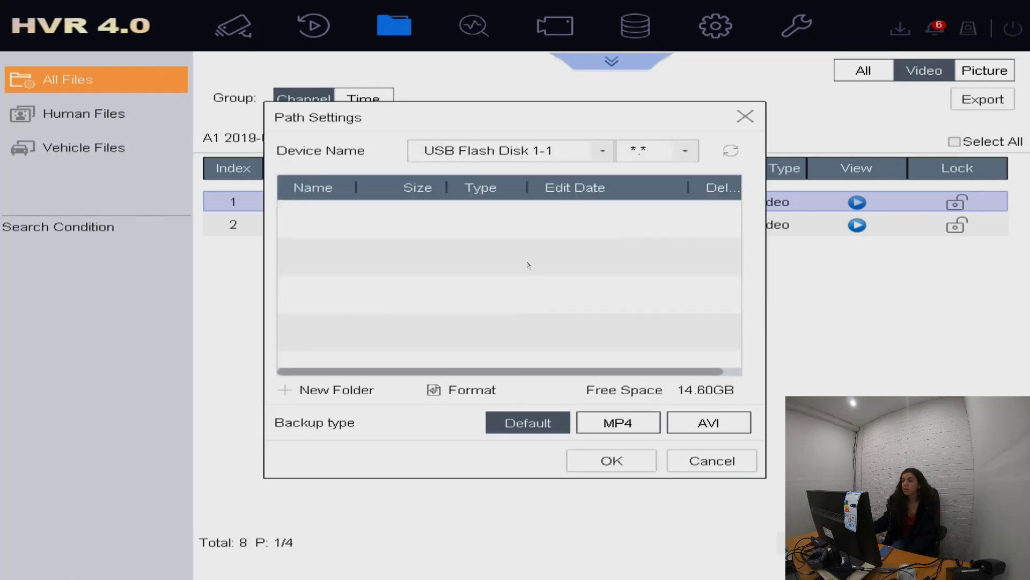
pyautogui.click(601, 151)
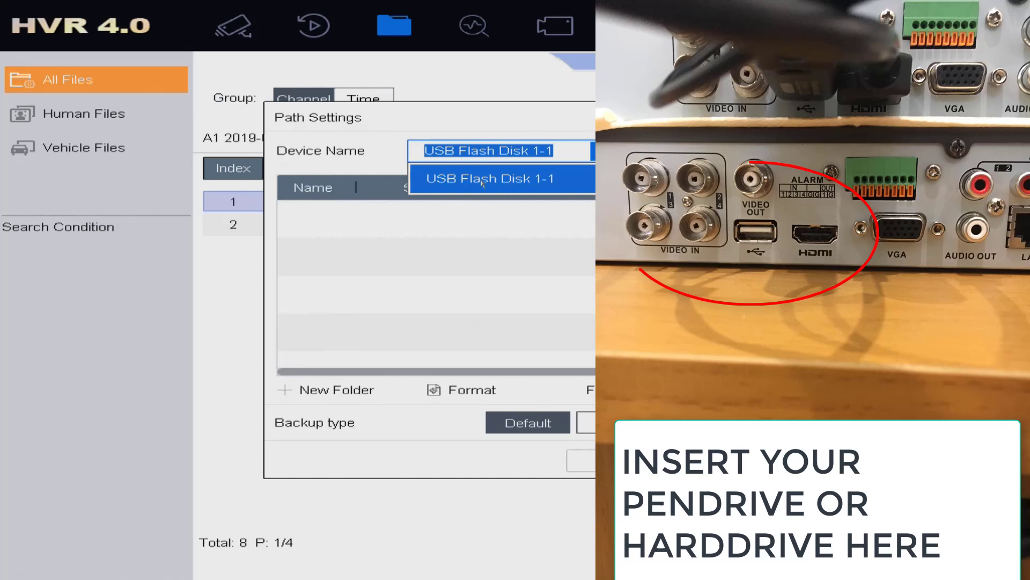
pyautogui.press('Return')
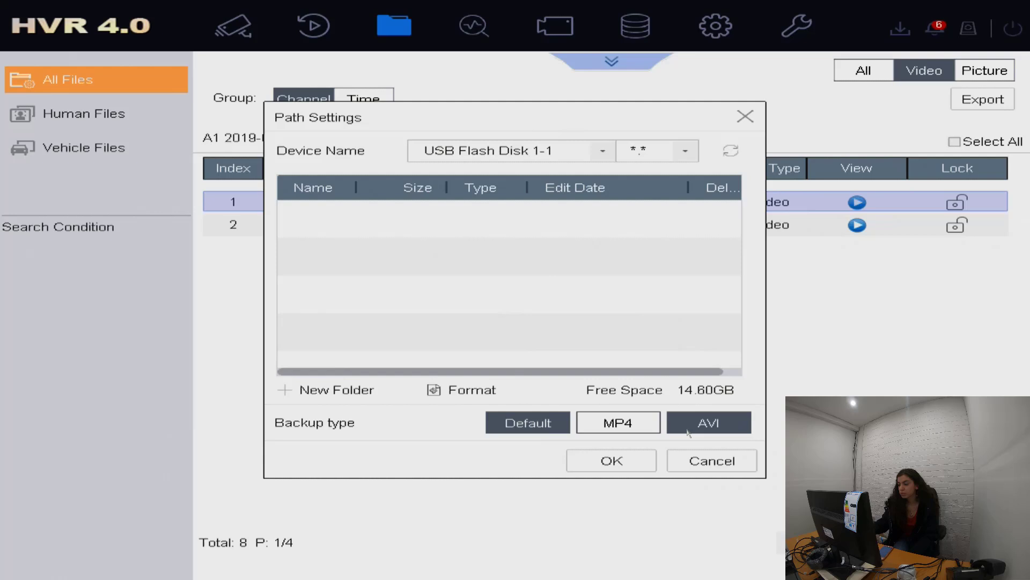
pyautogui.click(595, 424)
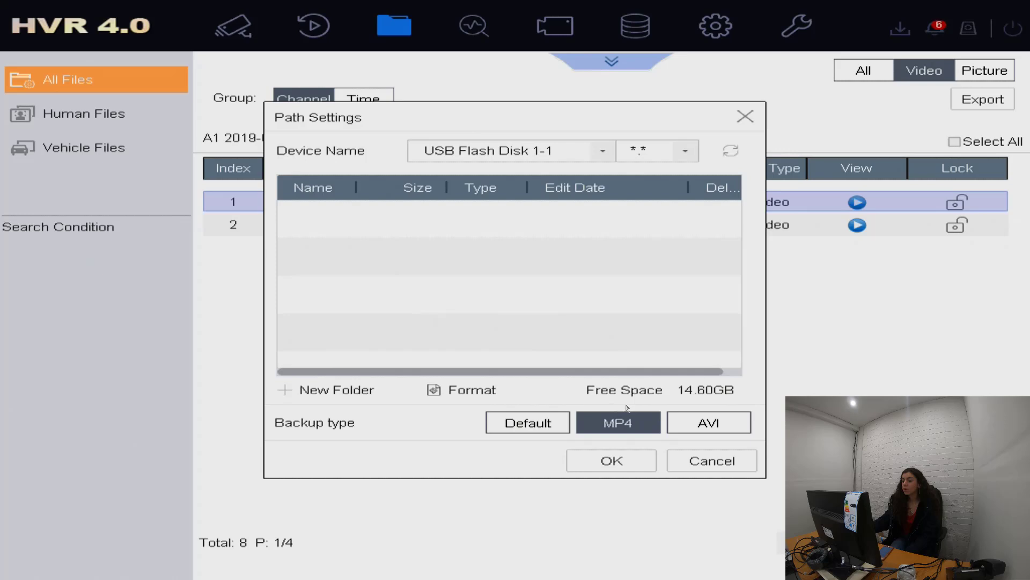
# Format USB Flash Disk 1-1 with the FAT32 file system and acknowledge the success message.
pyautogui.click(460, 392)
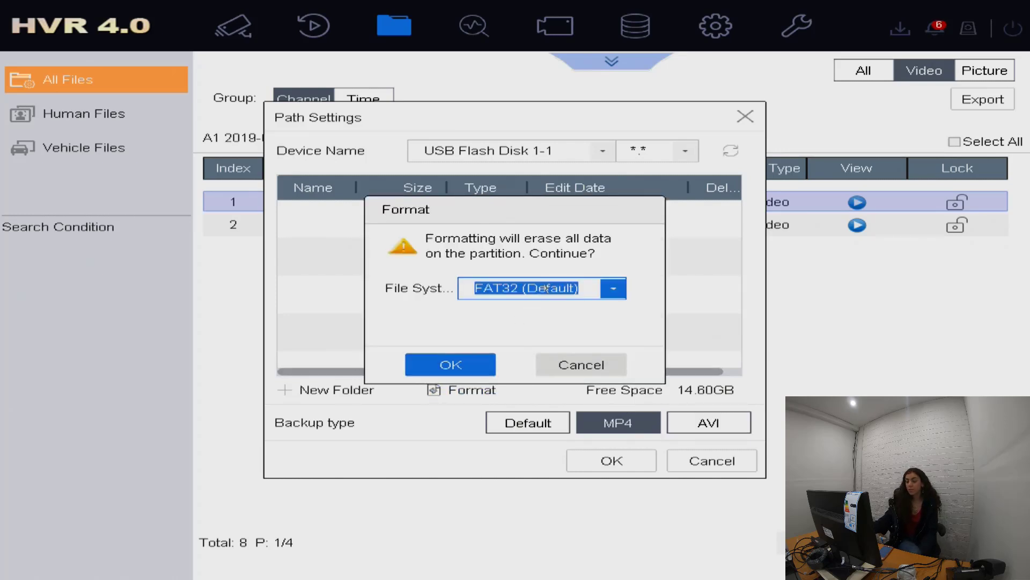
pyautogui.click(612, 289)
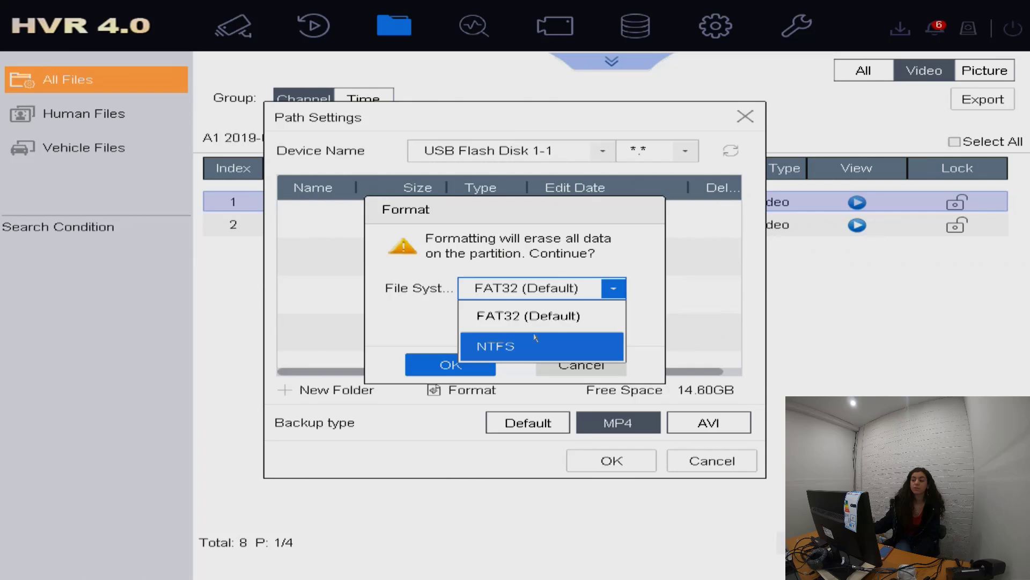
pyautogui.click(498, 322)
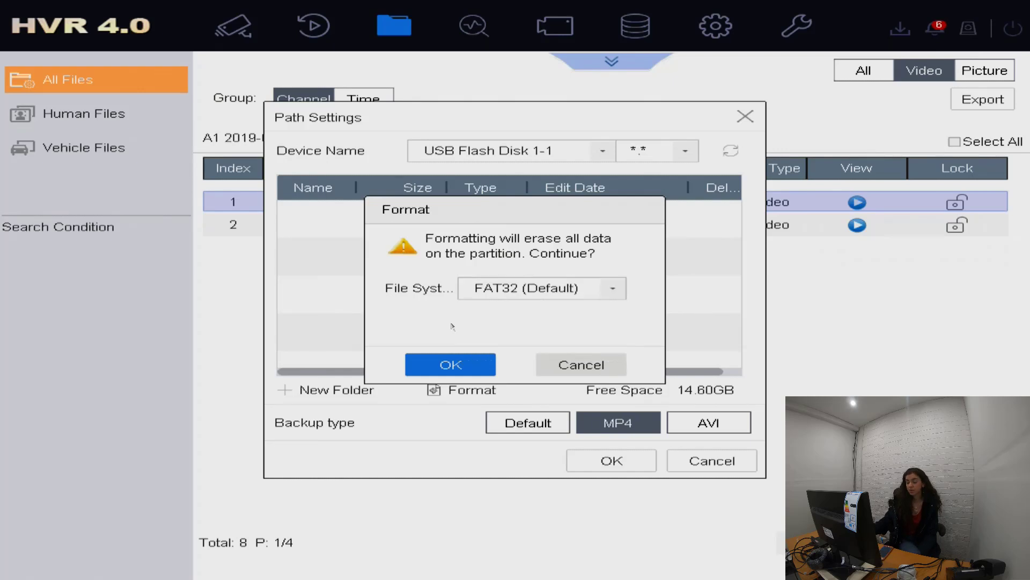
pyautogui.click(450, 364)
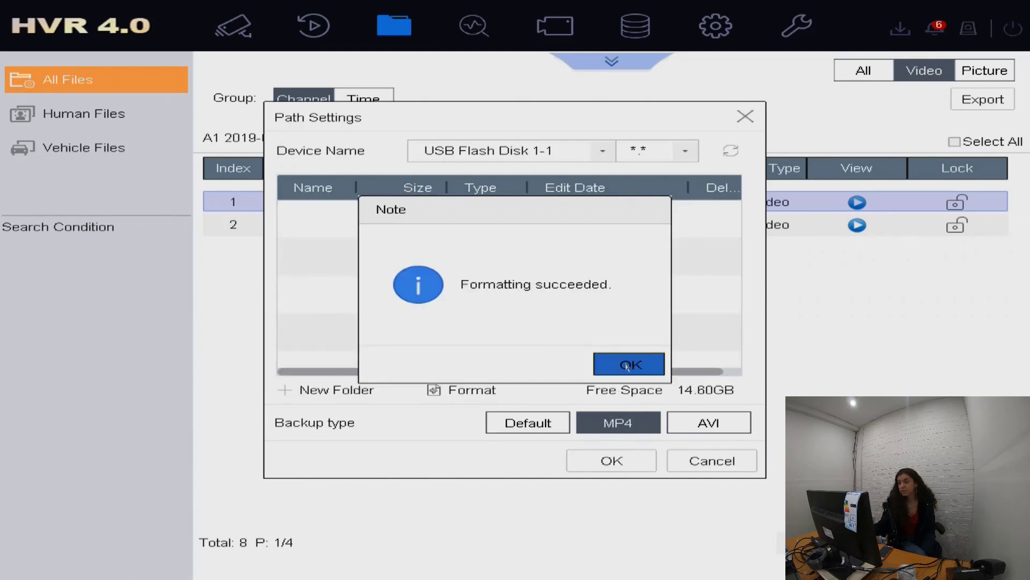
pyautogui.click(628, 365)
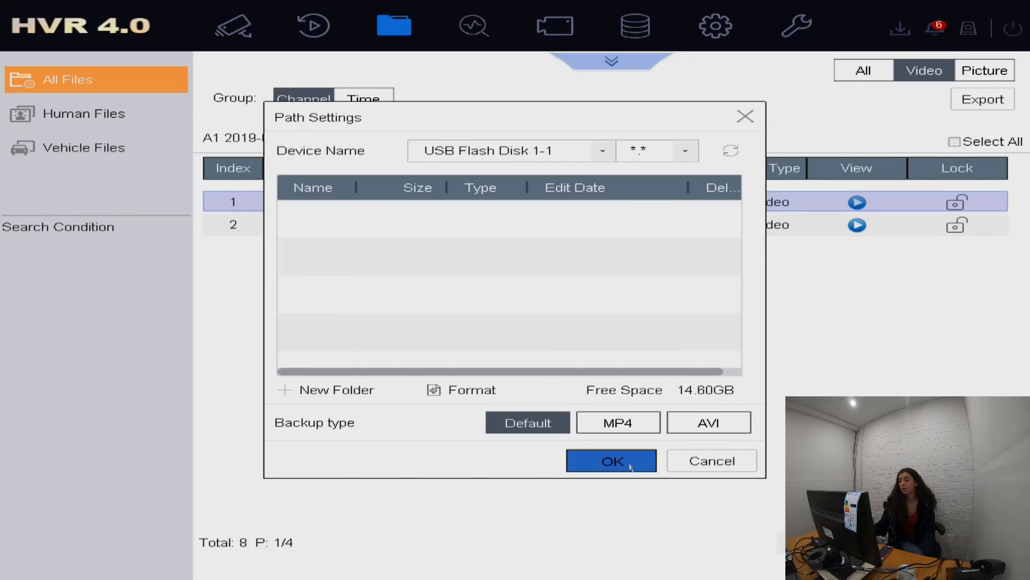